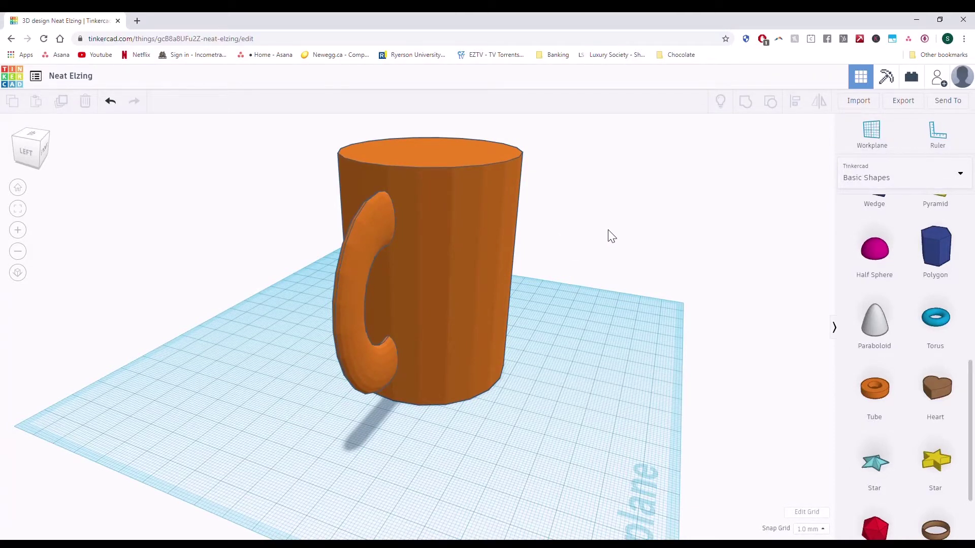
# Place a solid cylinder on the workplane beside the mug, on the side opposite its handle
pyautogui.moveTo(564, 231); pyautogui.dragTo(426, 233, button='right')
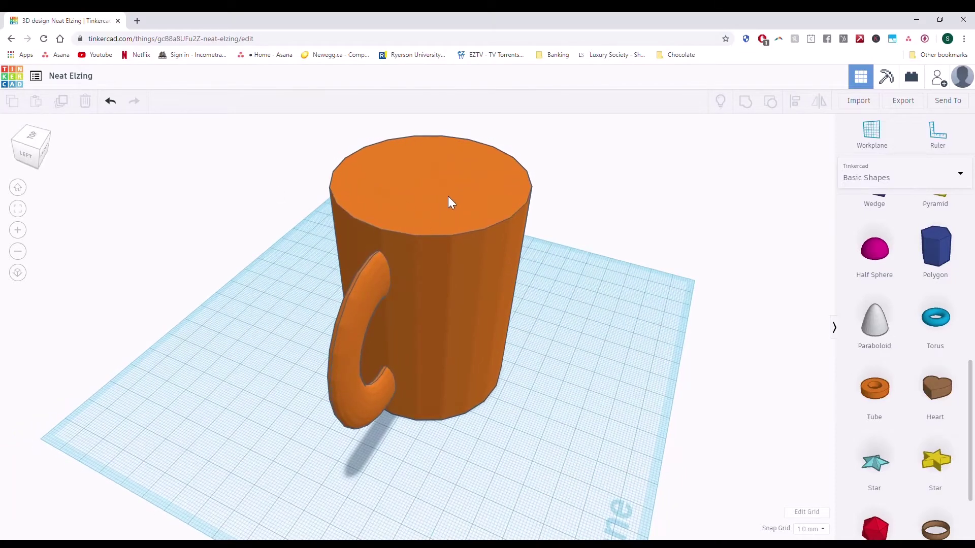
pyautogui.moveTo(503, 303); pyautogui.dragTo(776, 300, button='right')
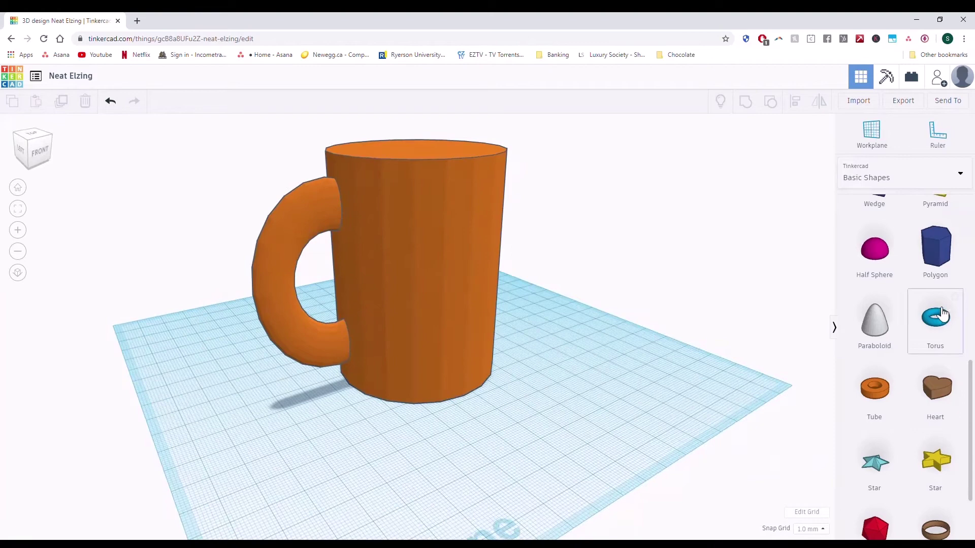
pyautogui.scroll(8, 939, 319)
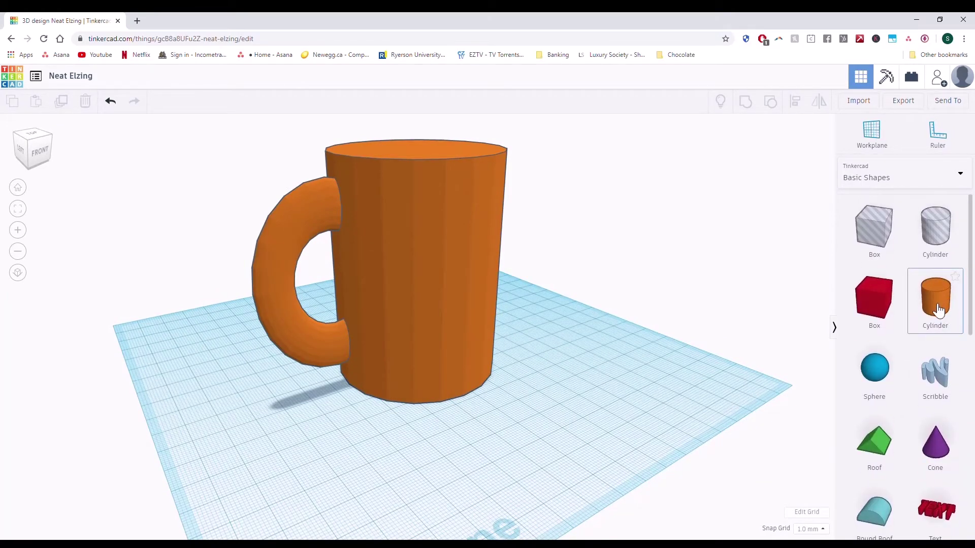
pyautogui.moveTo(426, 215); pyautogui.dragTo(375, 260, button='right')
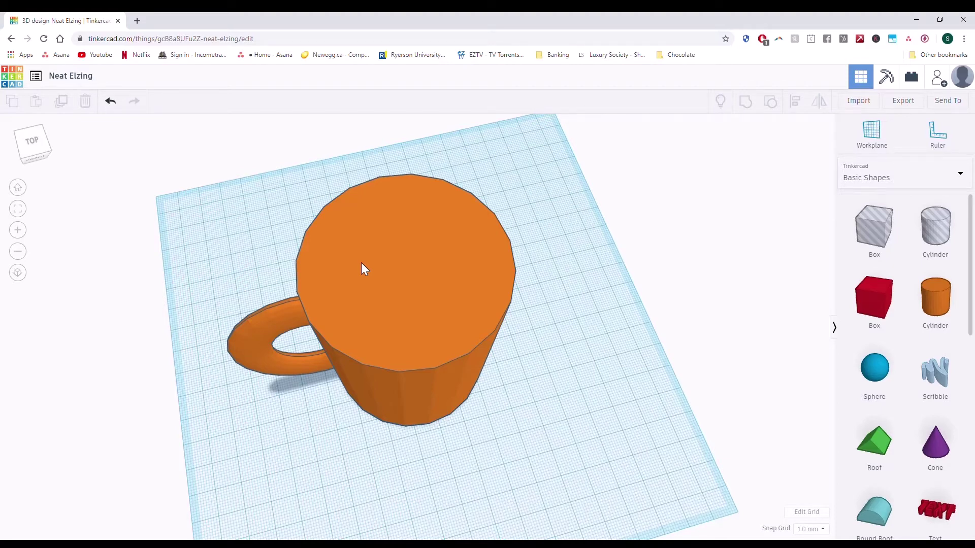
pyautogui.moveTo(362, 263); pyautogui.dragTo(391, 268, button='right')
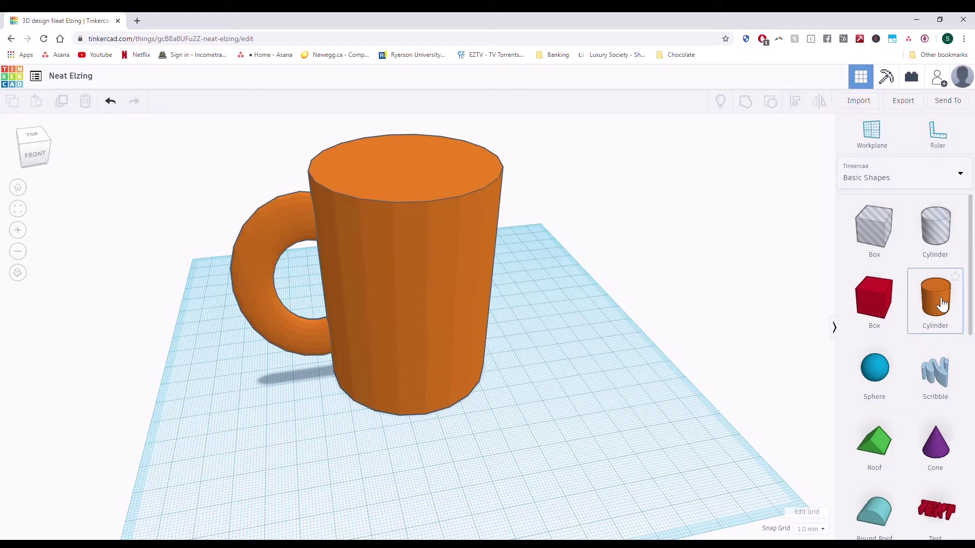
pyautogui.moveTo(940, 304); pyautogui.dragTo(581, 403)
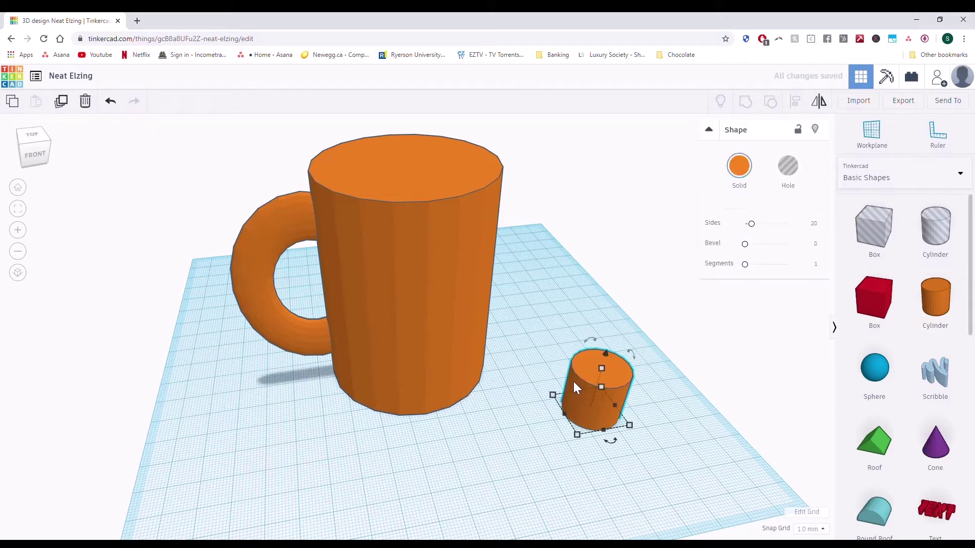
# Stretch the new cylinder to 49 mm tall and scale it up proportionally to a 35 by 35 mm base
pyautogui.moveTo(537, 331)
pyautogui.mouseDown(button='right')
pyautogui.moveTo(532, 344)
pyautogui.moveTo(524, 333)
pyautogui.mouseUp(button='right')
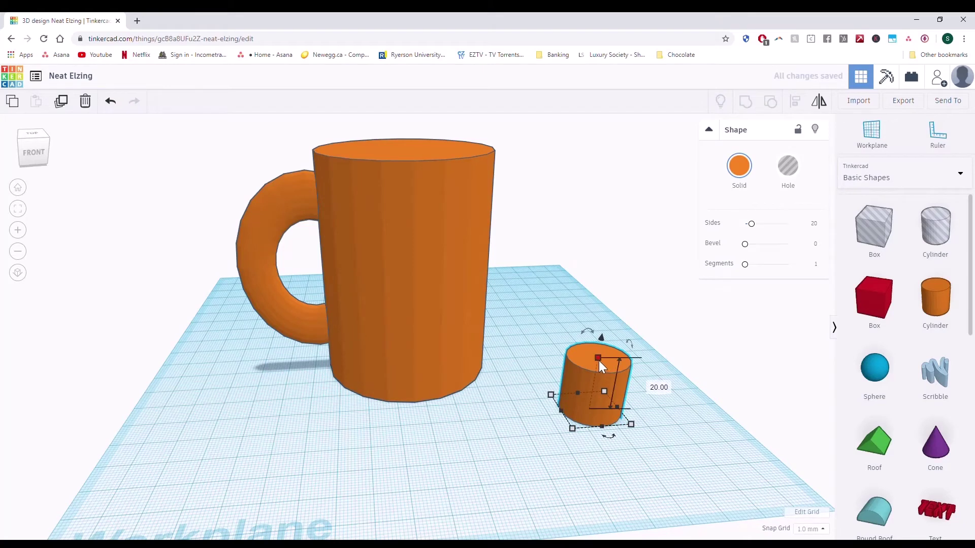
pyautogui.moveTo(598, 360); pyautogui.dragTo(604, 274)
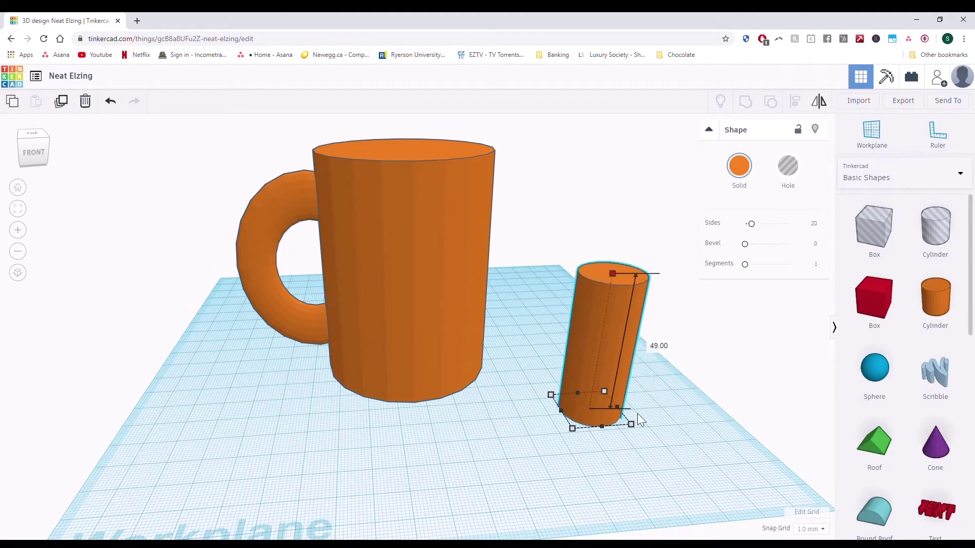
pyautogui.moveTo(631, 425); pyautogui.dragTo(663, 453)
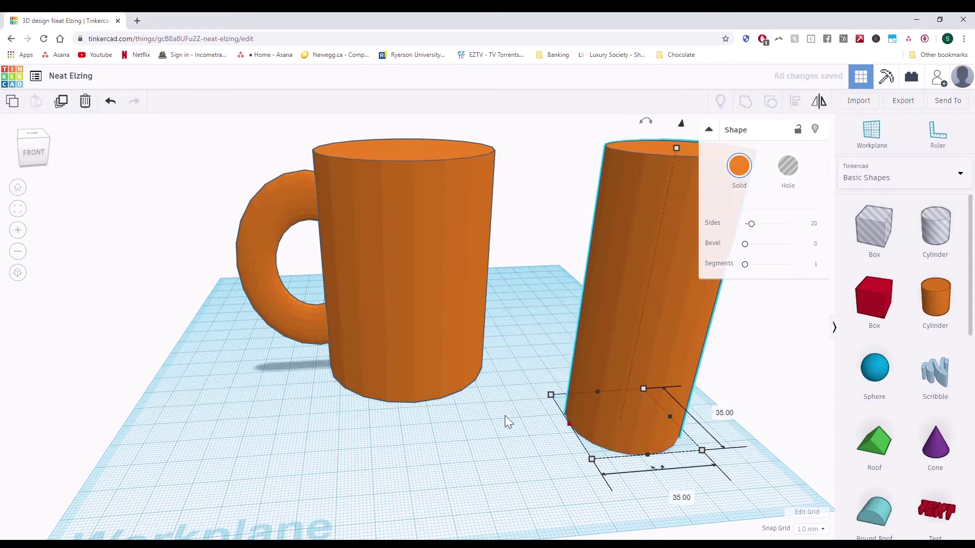
pyautogui.scroll(3, 450, 385)
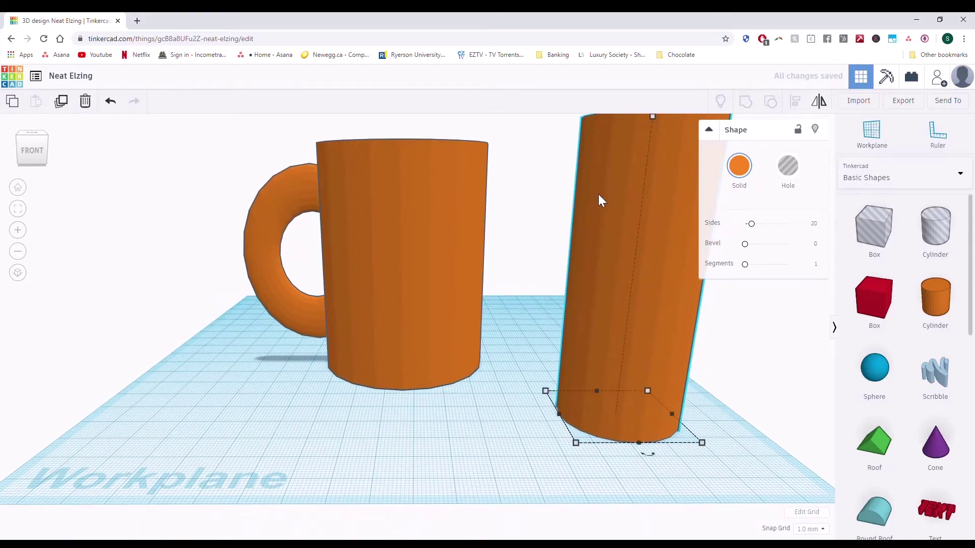
pyautogui.scroll(-3, 607, 209)
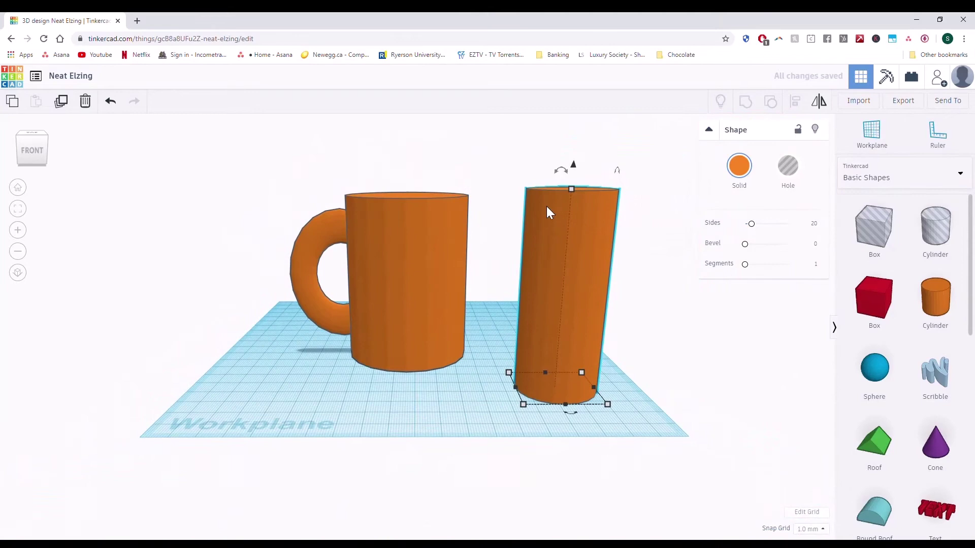
pyautogui.scroll(1, 563, 201)
pyautogui.scroll(-3, 579, 198)
# Move the new cylinder into the middle of the mug body so that its upper end sticks out
pyautogui.click(403, 217)
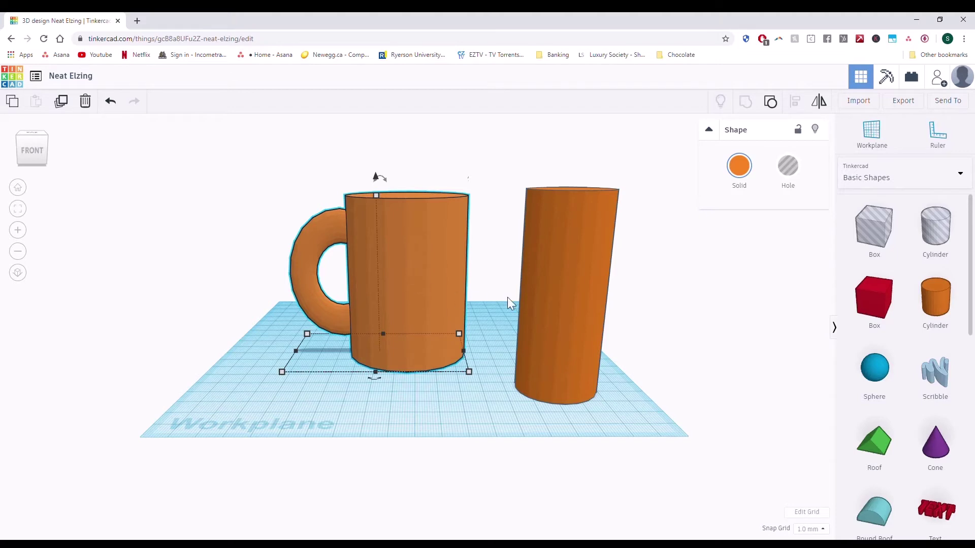
pyautogui.click(482, 257)
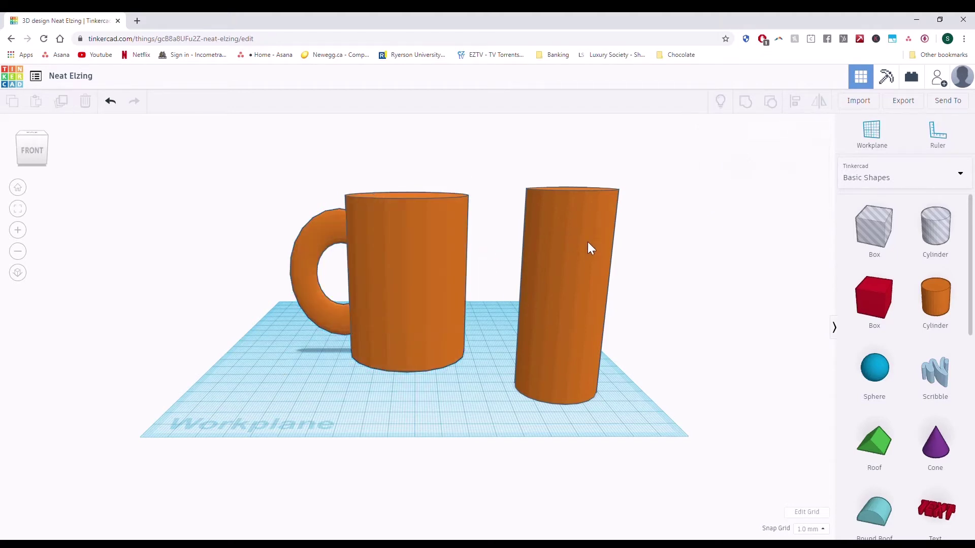
pyautogui.moveTo(589, 247); pyautogui.dragTo(411, 234)
pyautogui.moveTo(525, 189); pyautogui.dragTo(429, 380, button='right')
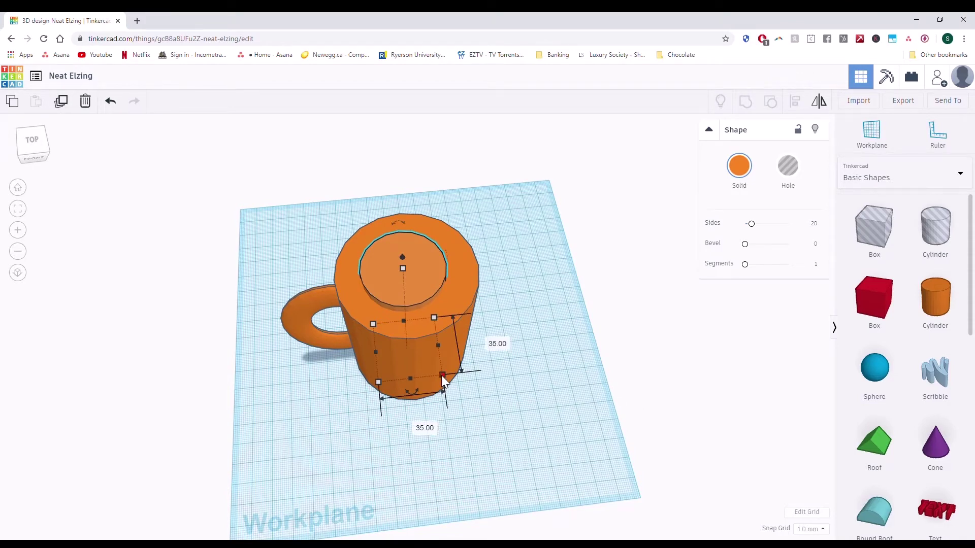
# Scale the inner cylinder up proportionally to 112.7 mm tall, slightly narrower than the mug, and center it in the mug body
pyautogui.moveTo(440, 376); pyautogui.dragTo(458, 392)
pyautogui.moveTo(376, 267)
pyautogui.mouseDown()
pyautogui.moveTo(389, 274)
pyautogui.moveTo(384, 267)
pyautogui.mouseUp()
pyautogui.moveTo(558, 267); pyautogui.dragTo(434, 313, button='right')
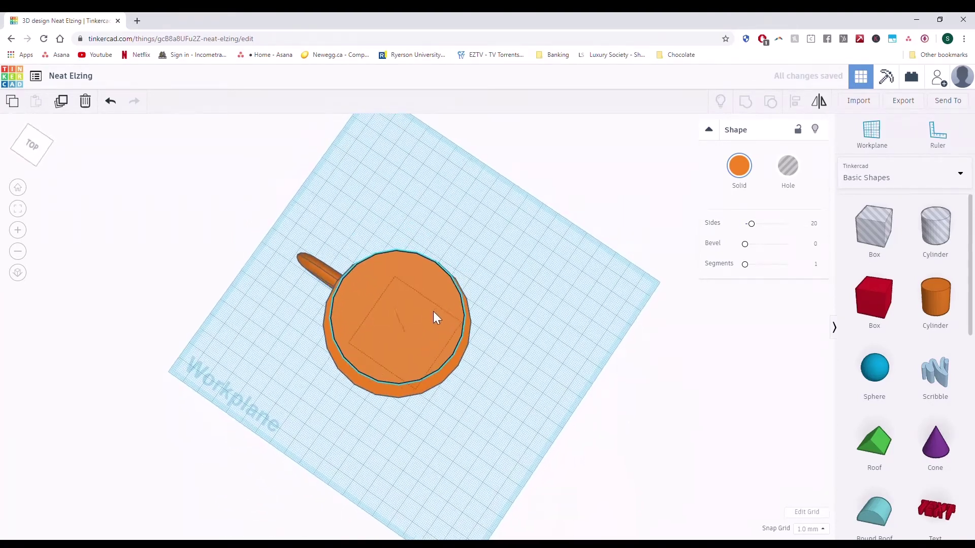
pyautogui.click(433, 312)
pyautogui.moveTo(431, 330)
pyautogui.mouseDown()
pyautogui.moveTo(425, 341)
pyautogui.moveTo(437, 341)
pyautogui.mouseUp()
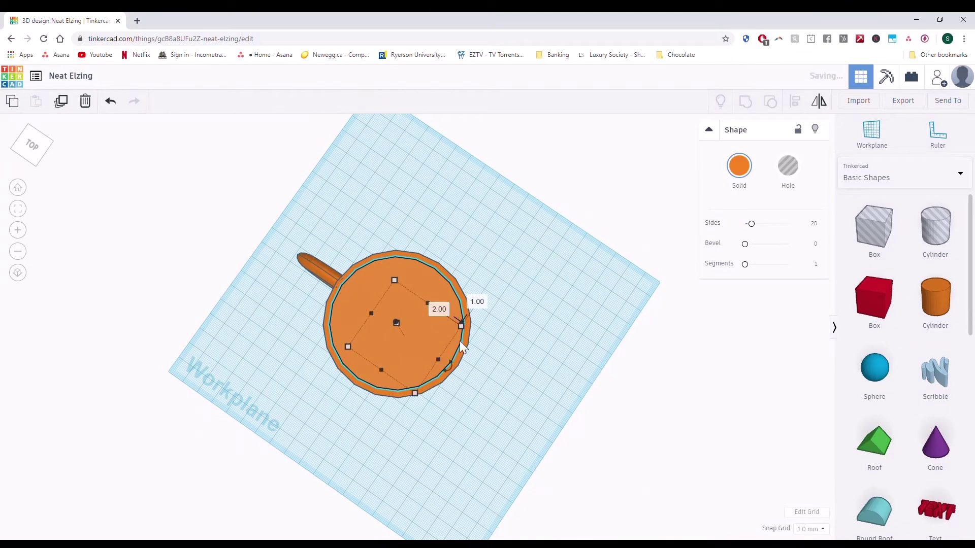
pyautogui.moveTo(437, 341); pyautogui.dragTo(405, 147, button='right')
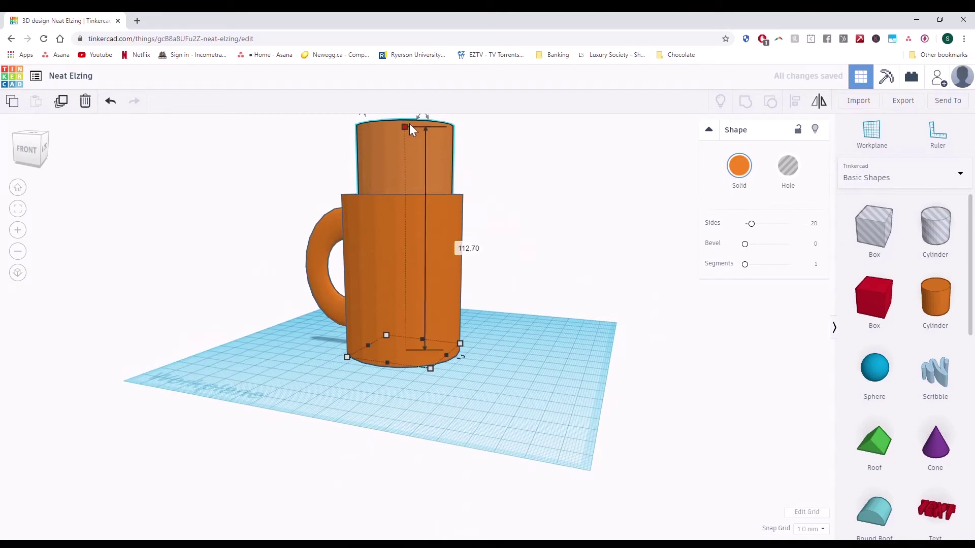
# Shorten the inner cylinder to 93 mm and adjust its position within the mug's rim
pyautogui.moveTo(405, 127); pyautogui.dragTo(409, 169)
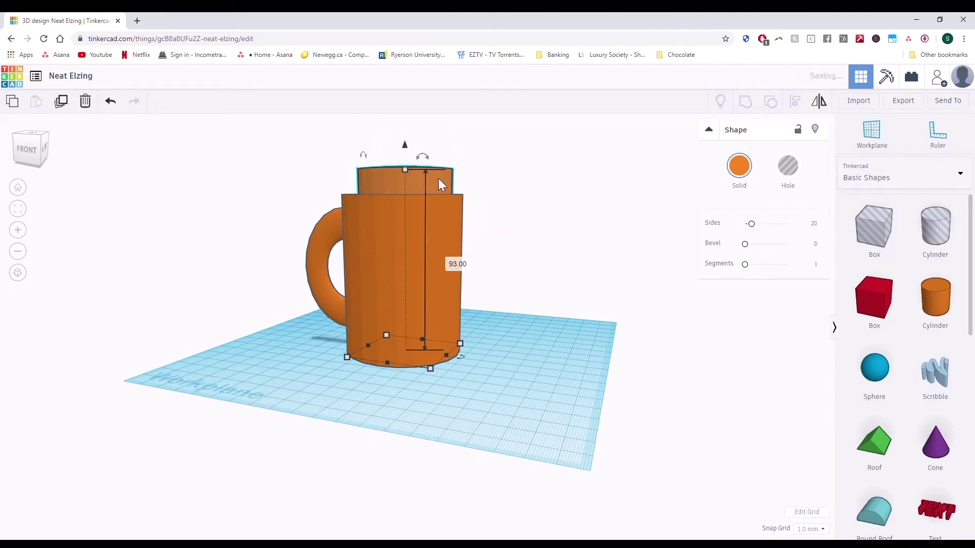
pyautogui.click(563, 200)
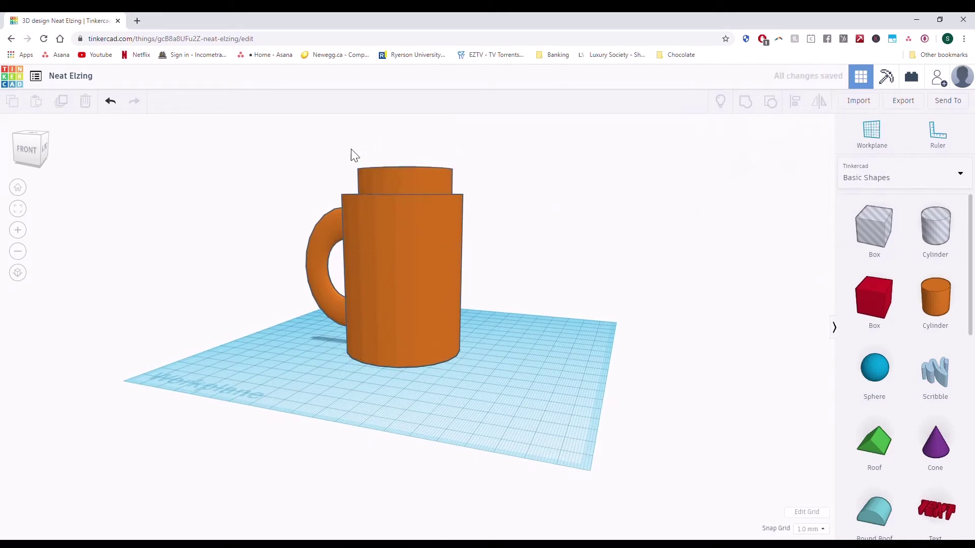
pyautogui.moveTo(352, 154); pyautogui.dragTo(375, 269, button='right')
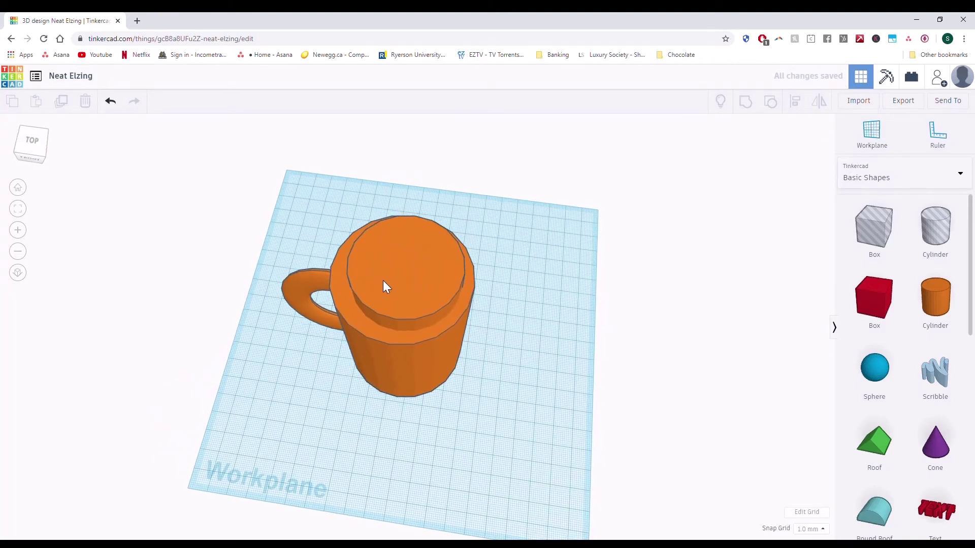
pyautogui.moveTo(384, 284); pyautogui.dragTo(380, 277)
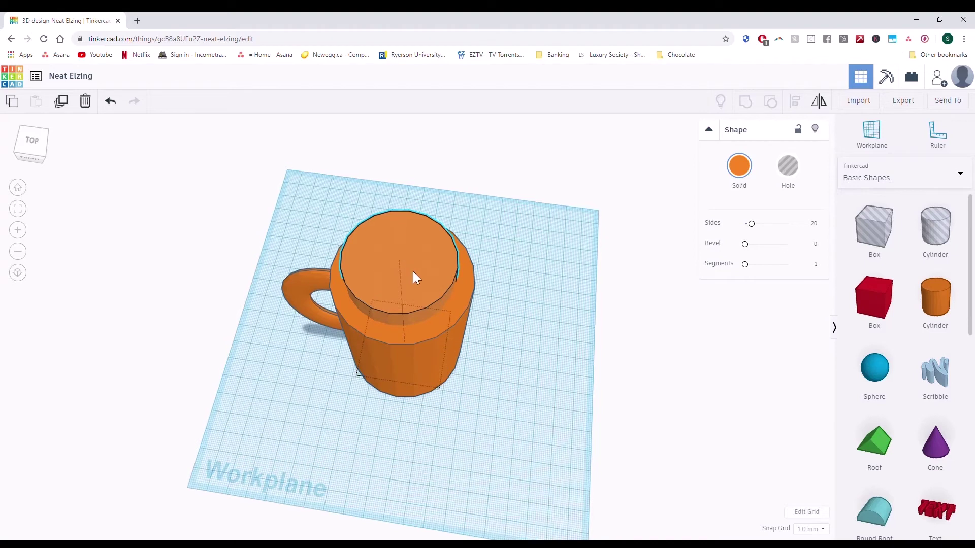
# Turn the inner cylinder into a hole and nudge it to leave an even wall around the mug
pyautogui.moveTo(413, 276); pyautogui.dragTo(409, 252, button='right')
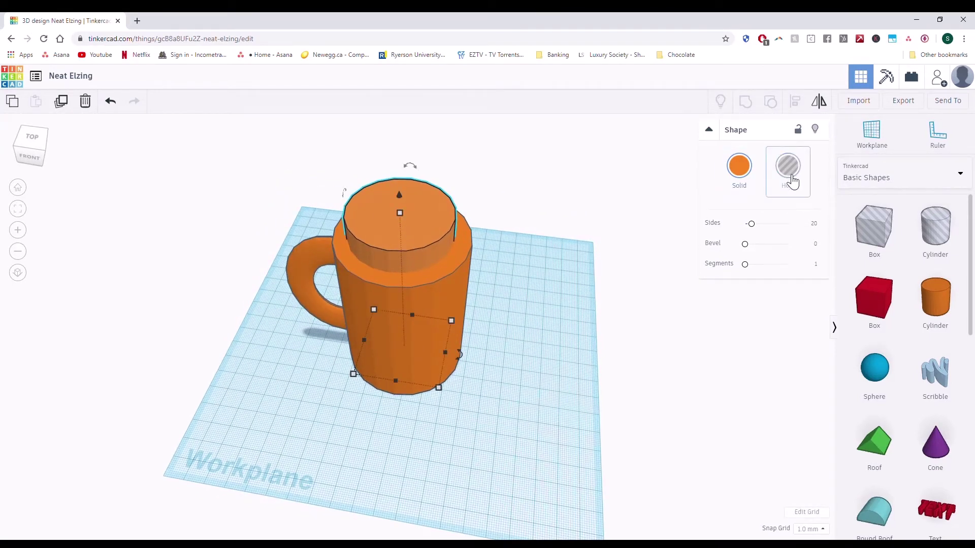
pyautogui.click(789, 168)
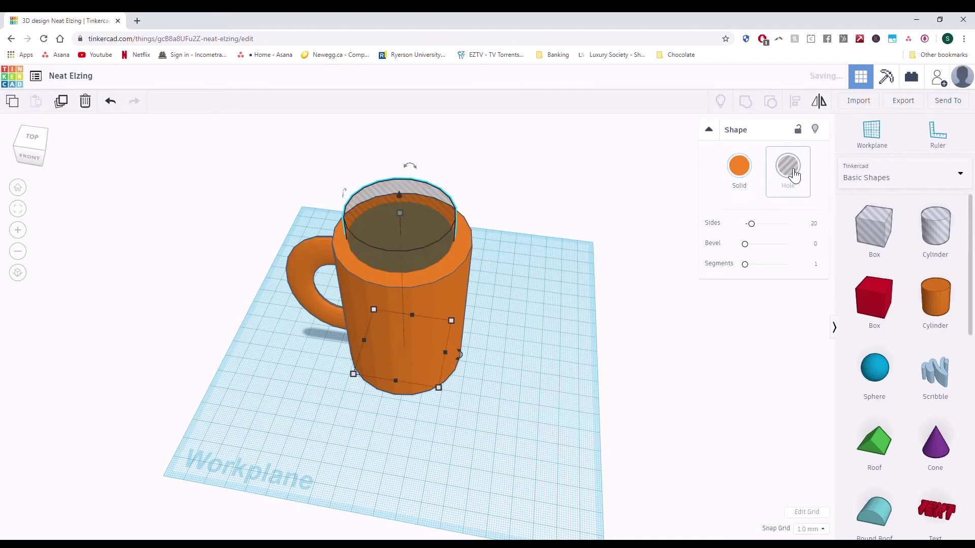
pyautogui.moveTo(609, 218); pyautogui.dragTo(554, 279, button='right')
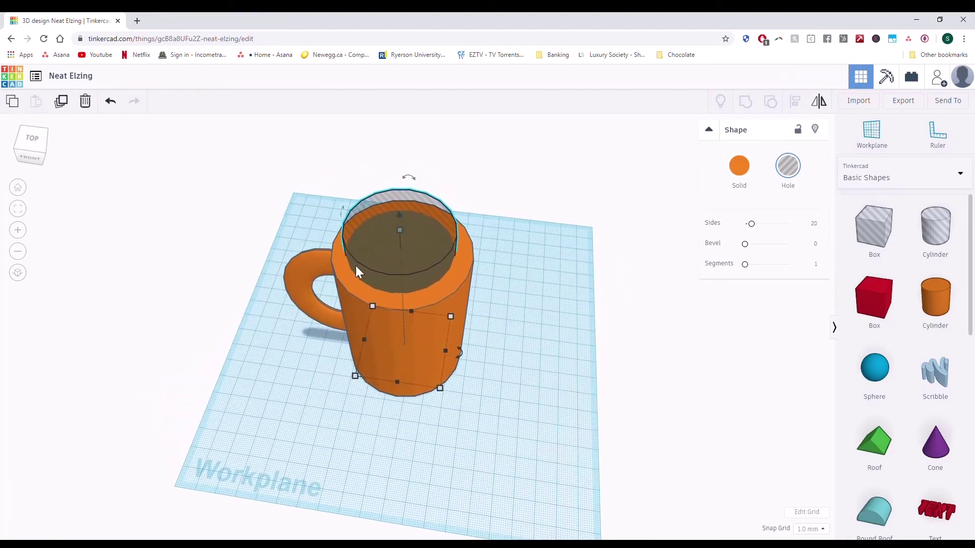
pyautogui.moveTo(391, 253); pyautogui.dragTo(380, 248)
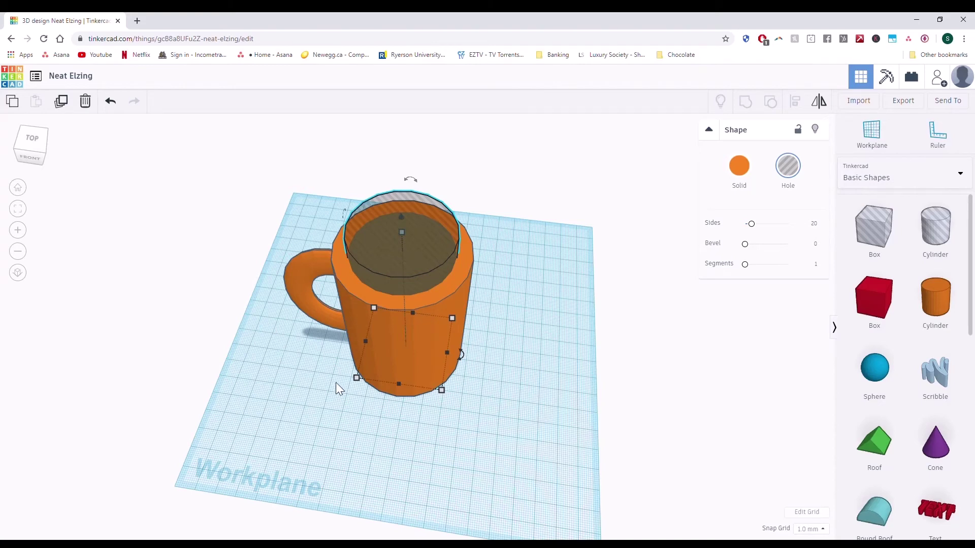
# Check the mug's underside and raise the hole cylinder to 7 mm above the workplane to leave a solid base
pyautogui.moveTo(336, 385); pyautogui.dragTo(322, 269, button='right')
pyautogui.moveTo(307, 383); pyautogui.dragTo(377, 307, button='right')
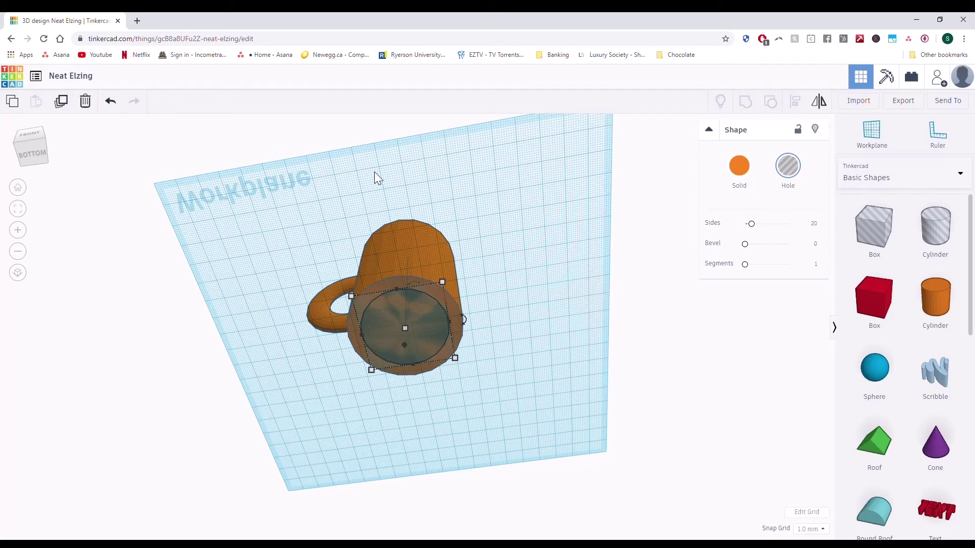
pyautogui.moveTo(375, 172); pyautogui.dragTo(300, 227, button='right')
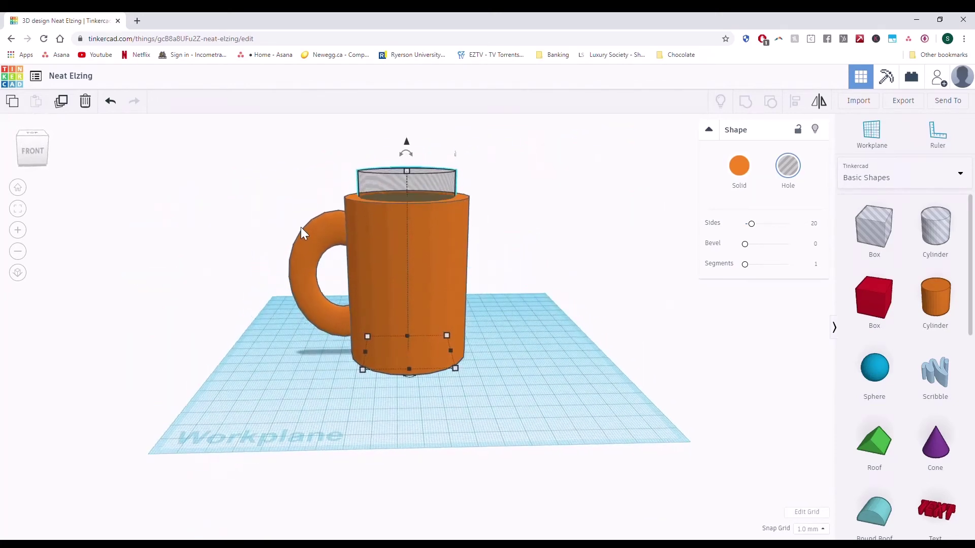
pyautogui.moveTo(406, 142); pyautogui.dragTo(404, 135)
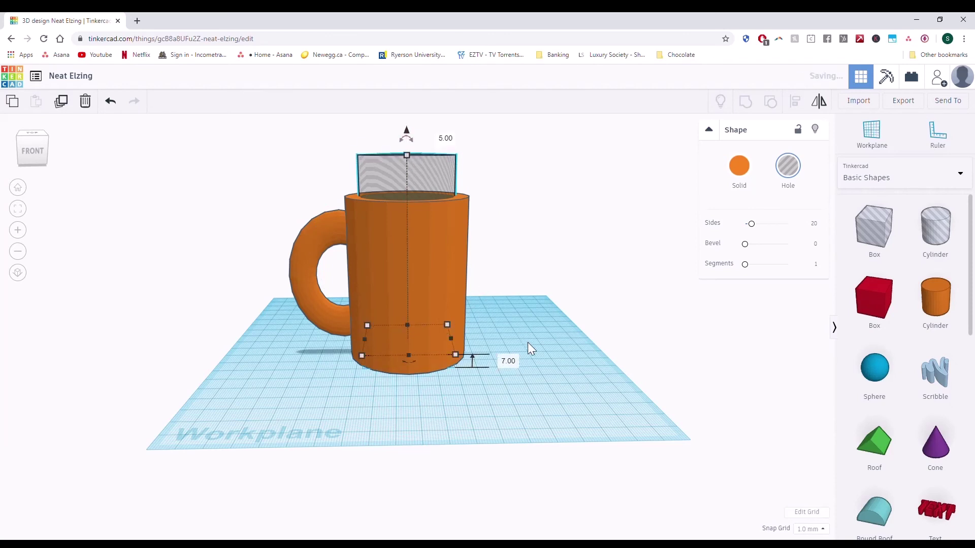
pyautogui.moveTo(527, 342); pyautogui.dragTo(522, 317, button='right')
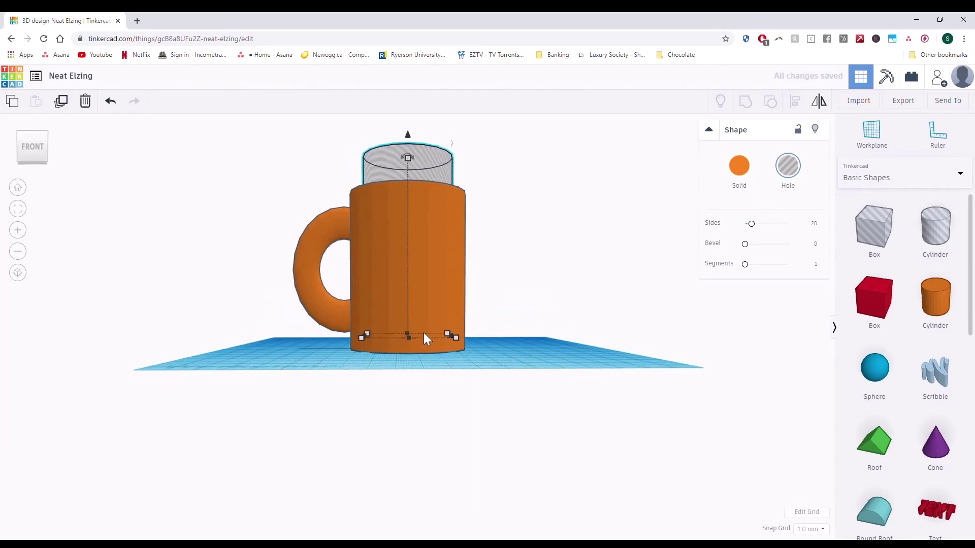
pyautogui.click(264, 265)
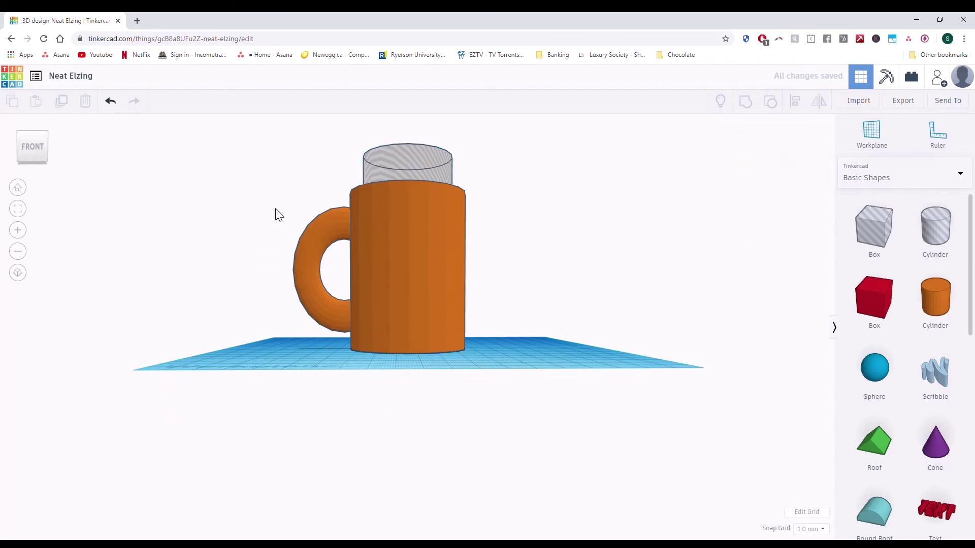
# Select the mug and the hole cylinder together and group them to hollow out the mug
pyautogui.moveTo(277, 213); pyautogui.dragTo(202, 167, button='right')
pyautogui.moveTo(202, 137); pyautogui.dragTo(578, 443)
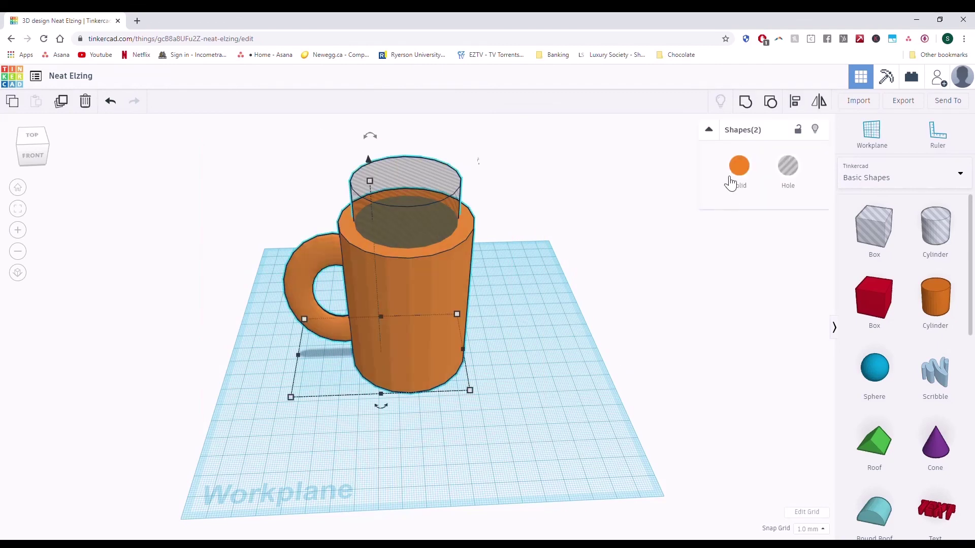
pyautogui.click(745, 102)
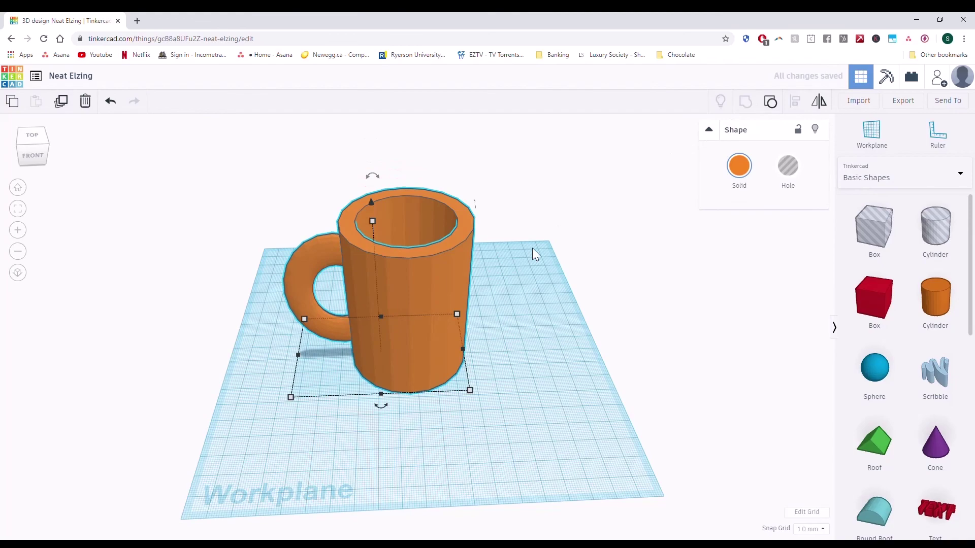
pyautogui.moveTo(562, 188); pyautogui.dragTo(537, 233, button='right')
pyautogui.click(509, 269)
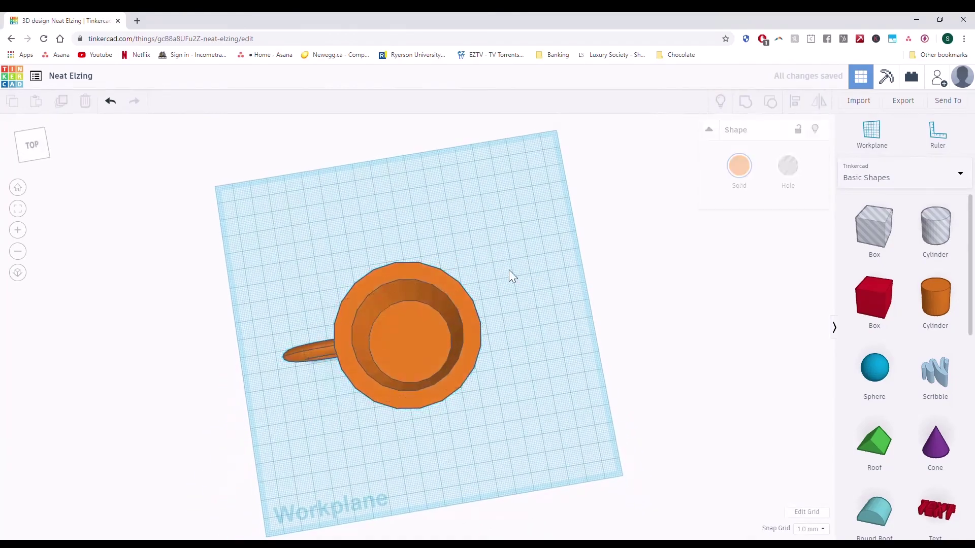